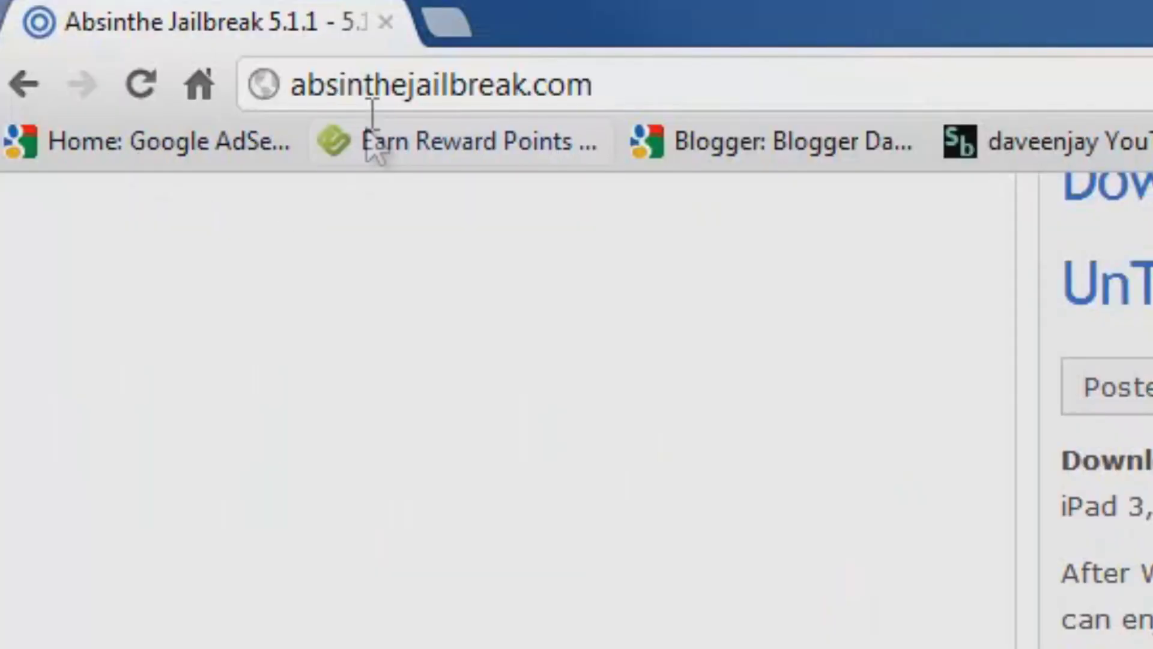
{"action": "scroll", "coordinate": [627, 467], "scroll_direction": "up", "scroll_amount": 3}
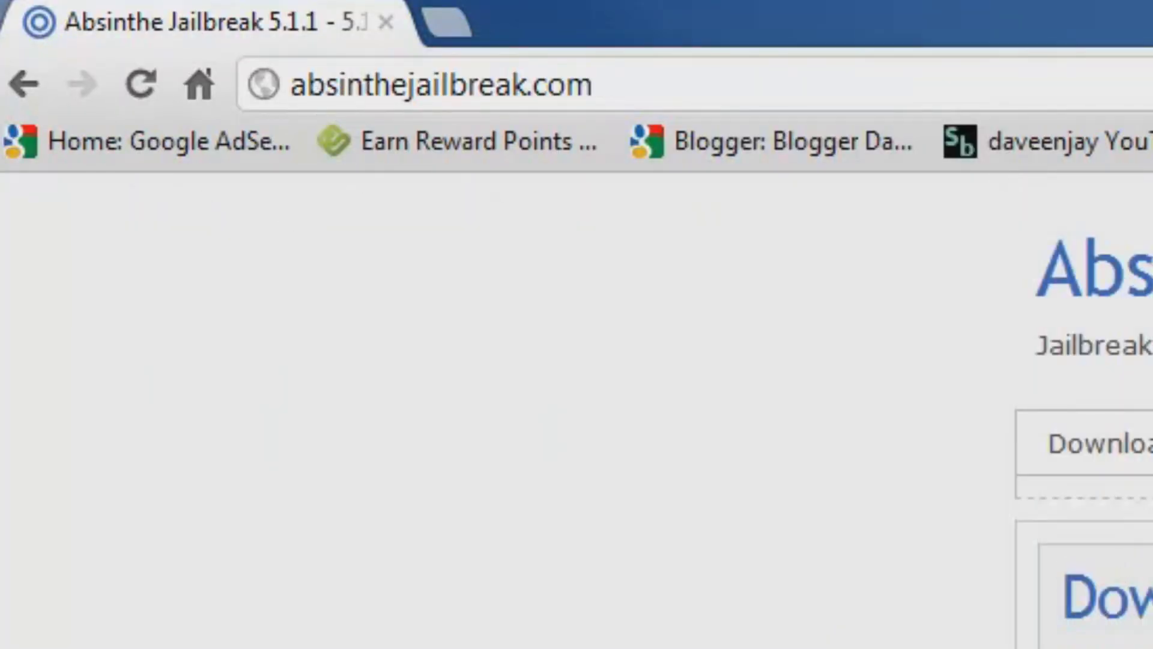
{"action": "scroll", "coordinate": [1081, 405], "scroll_direction": "down", "scroll_amount": 5}
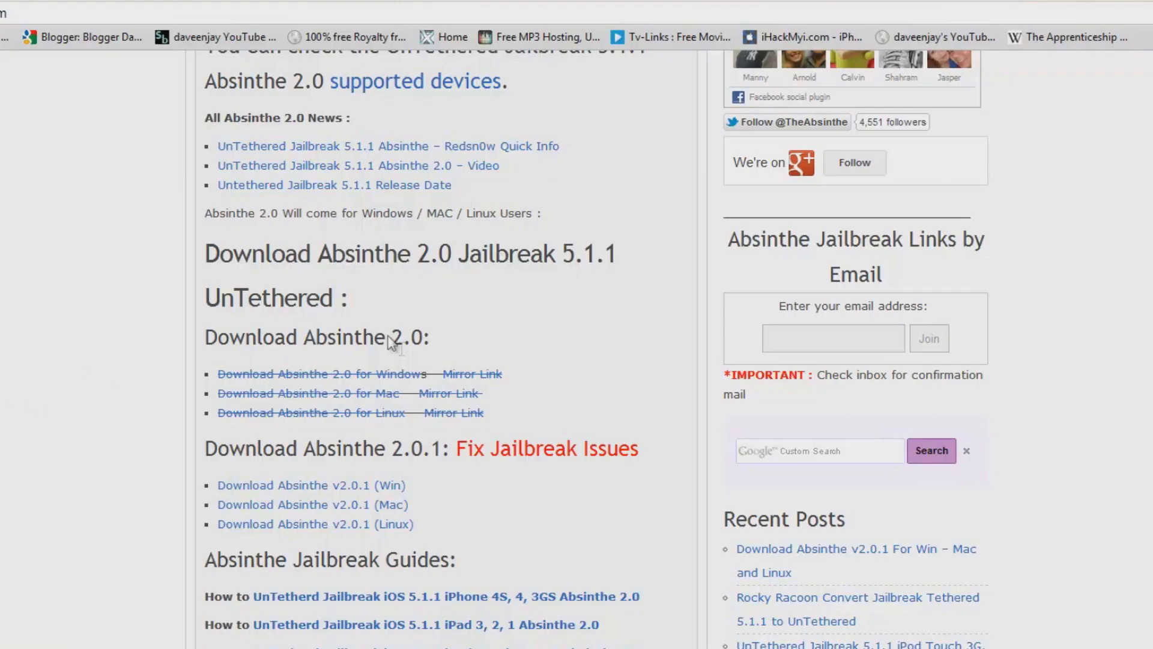
Highlight the 'Download Absinthe 2.0 UnTethered' and 'Download Absinthe 2.0.1' headings, then clear the highlights
{"action": "left_click_drag", "start_coordinate": [192, 254], "coordinate": [451, 255]}
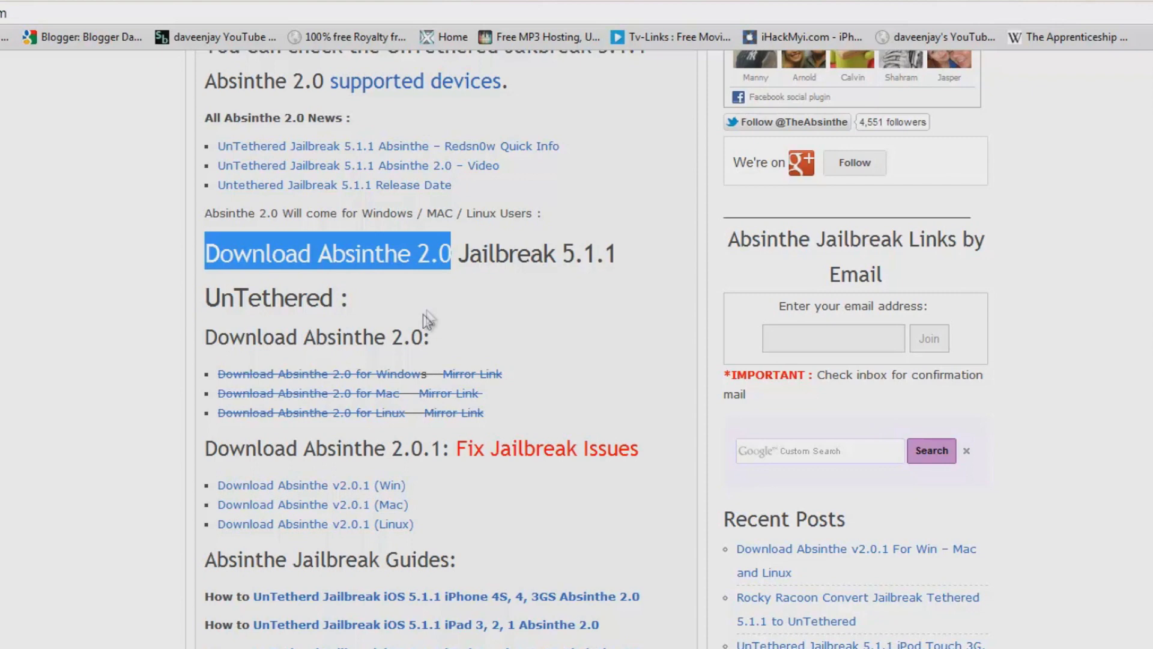
{"action": "left_click_drag", "start_coordinate": [222, 299], "coordinate": [364, 300]}
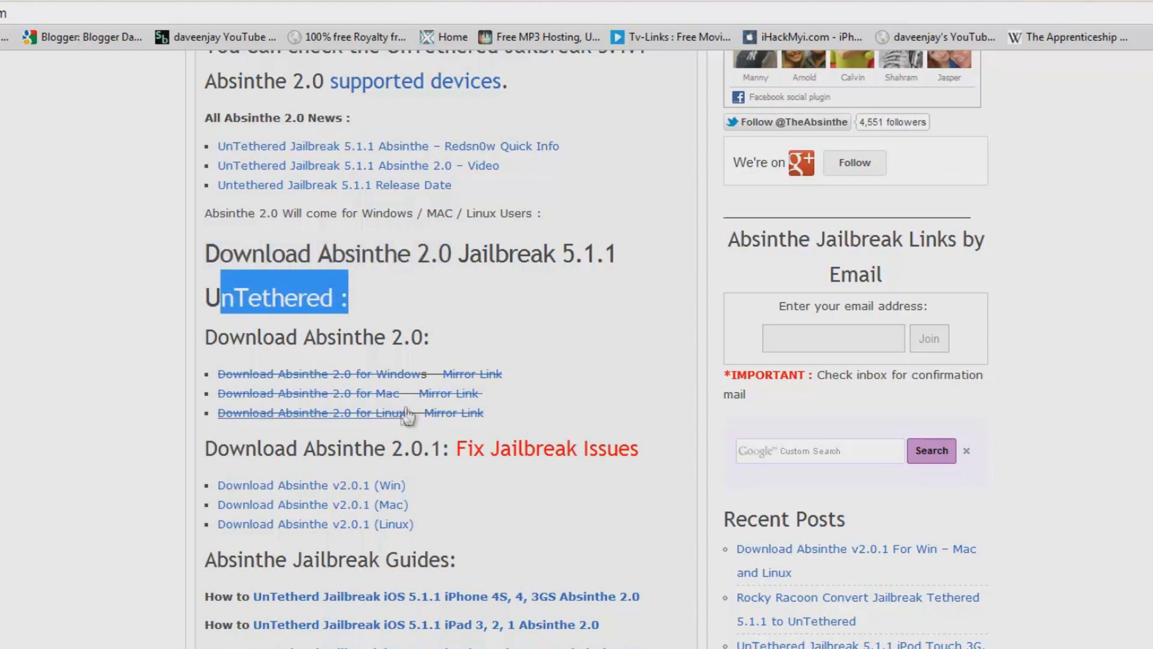
{"action": "mouse_move", "coordinate": [247, 446]}
{"action": "left_mouse_down"}
{"action": "mouse_move", "coordinate": [452, 448]}
{"action": "mouse_move", "coordinate": [443, 454]}
{"action": "left_mouse_up"}
{"action": "left_click", "coordinate": [436, 472]}
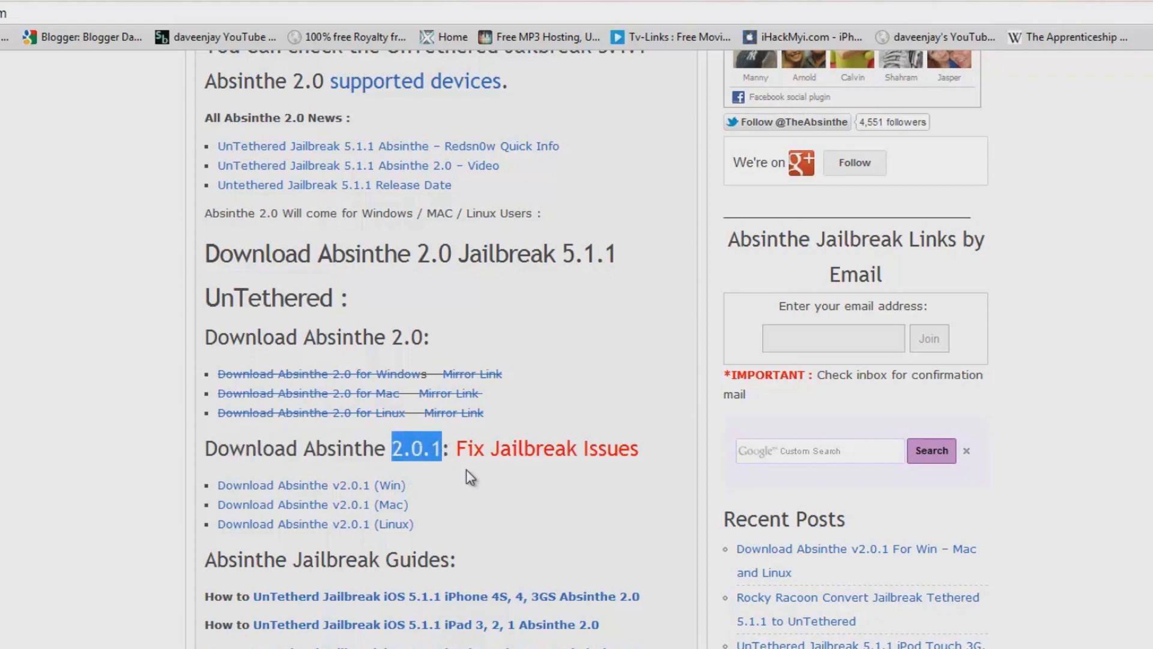
{"action": "left_click", "coordinate": [466, 469]}
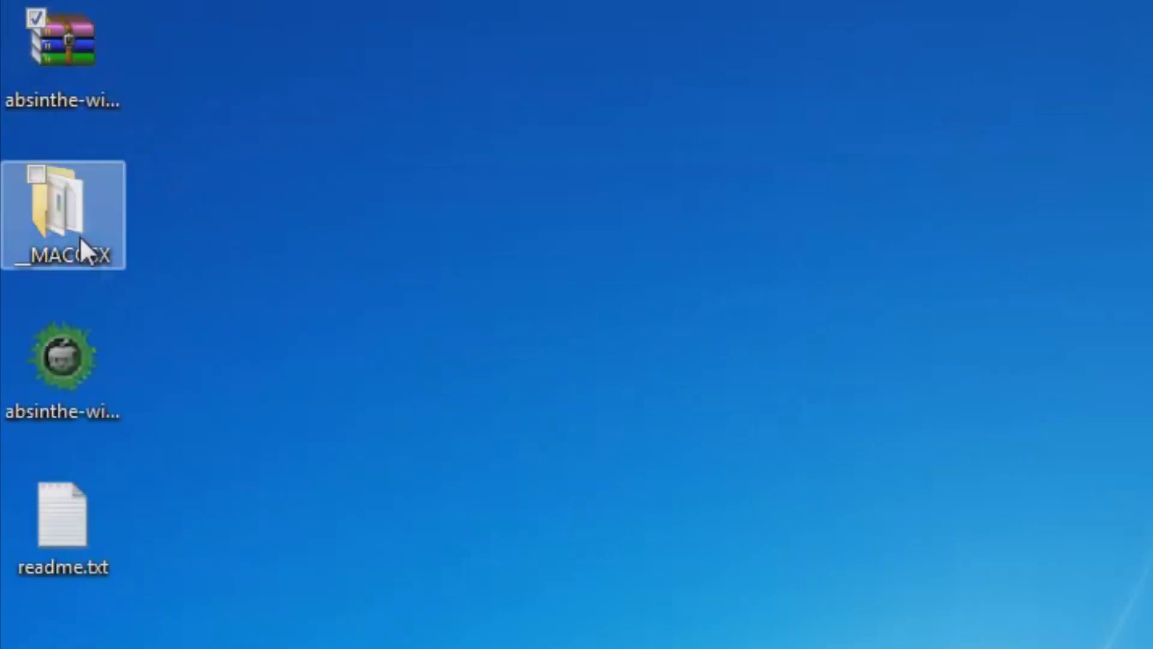
Run absinthe-win-2.0.1.exe as administrator and select the extracted absinthe folder on the desktop
{"action": "left_click_drag", "start_coordinate": [210, 368], "coordinate": [113, 273]}
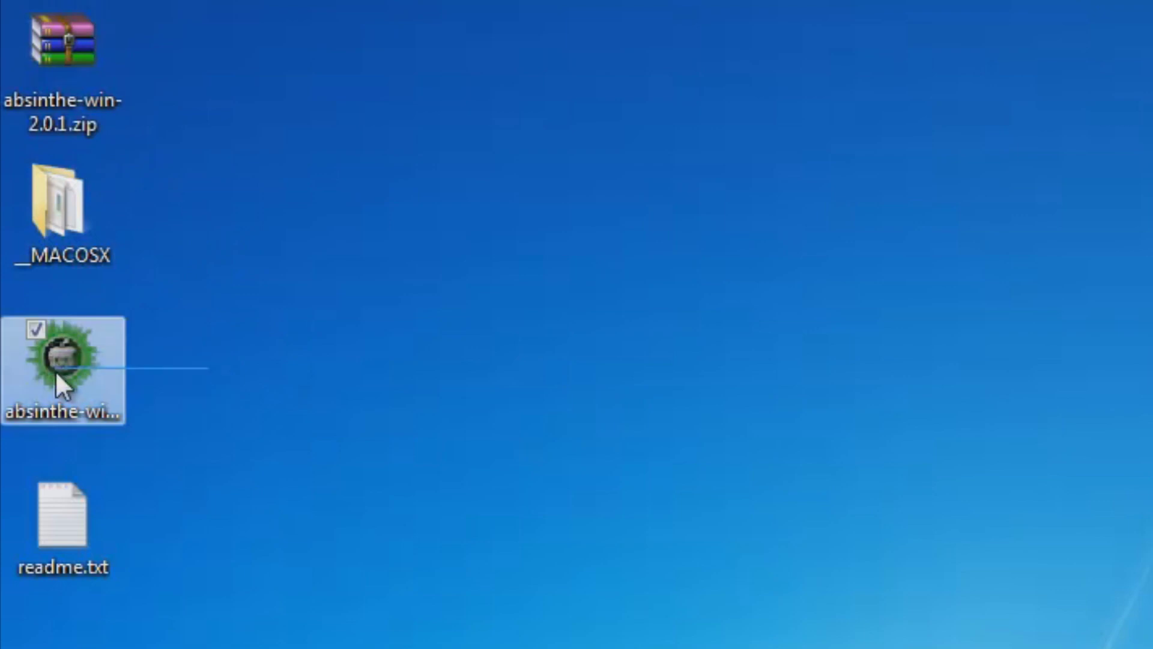
{"action": "left_click", "coordinate": [102, 347]}
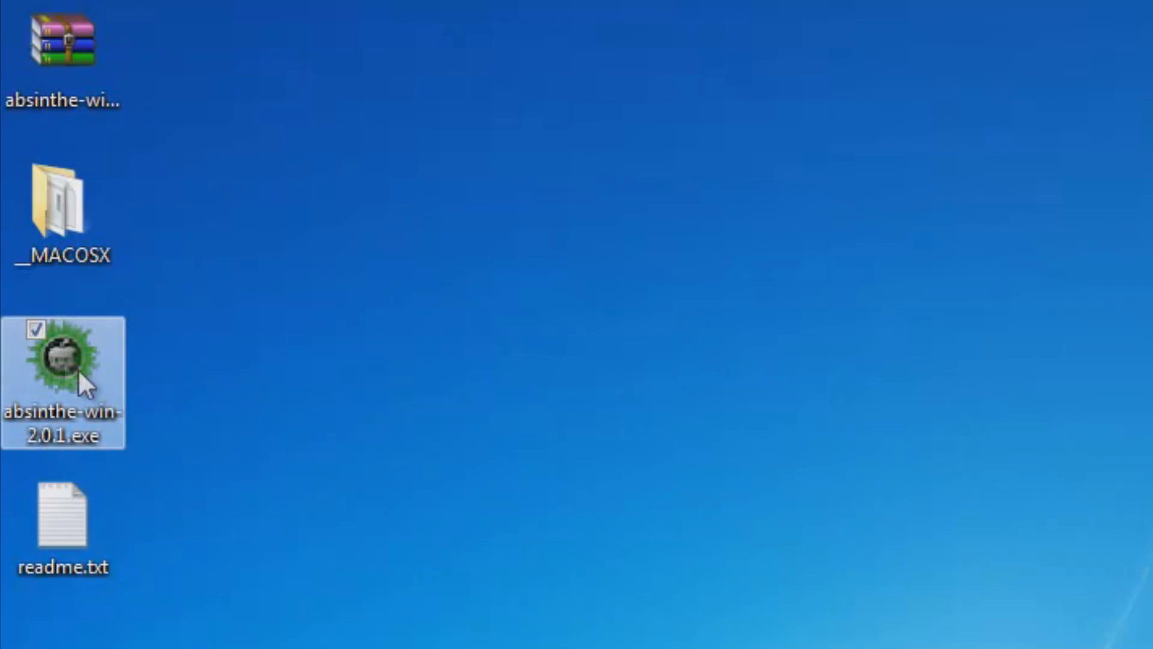
{"action": "right_click", "coordinate": [60, 357]}
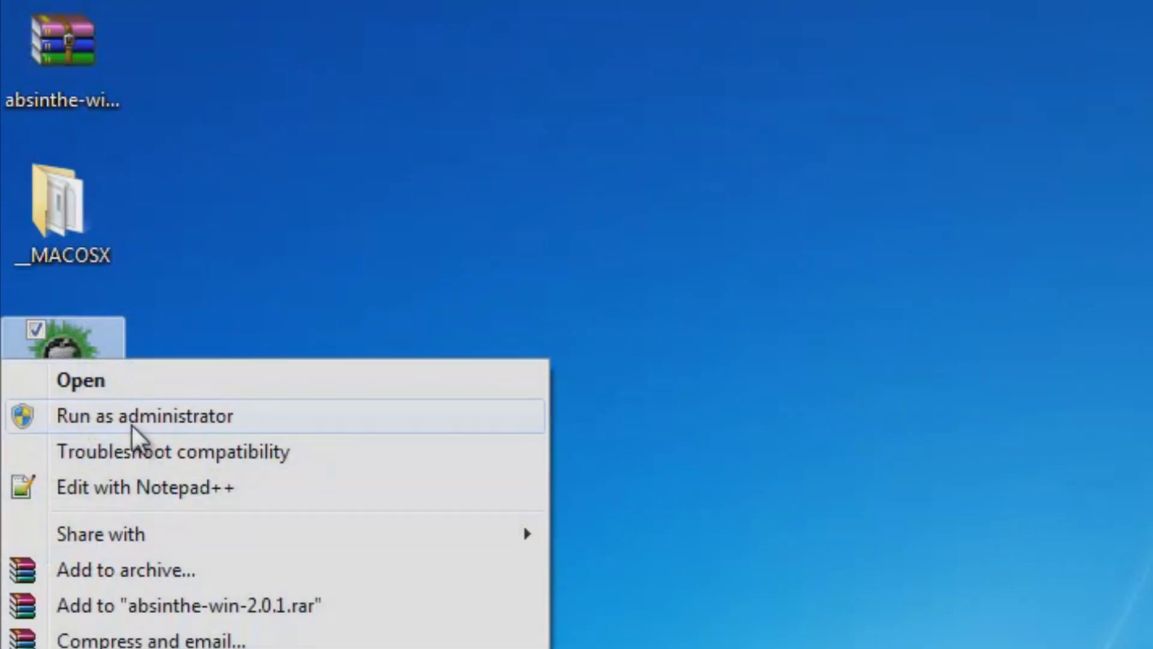
{"action": "left_click", "coordinate": [130, 421]}
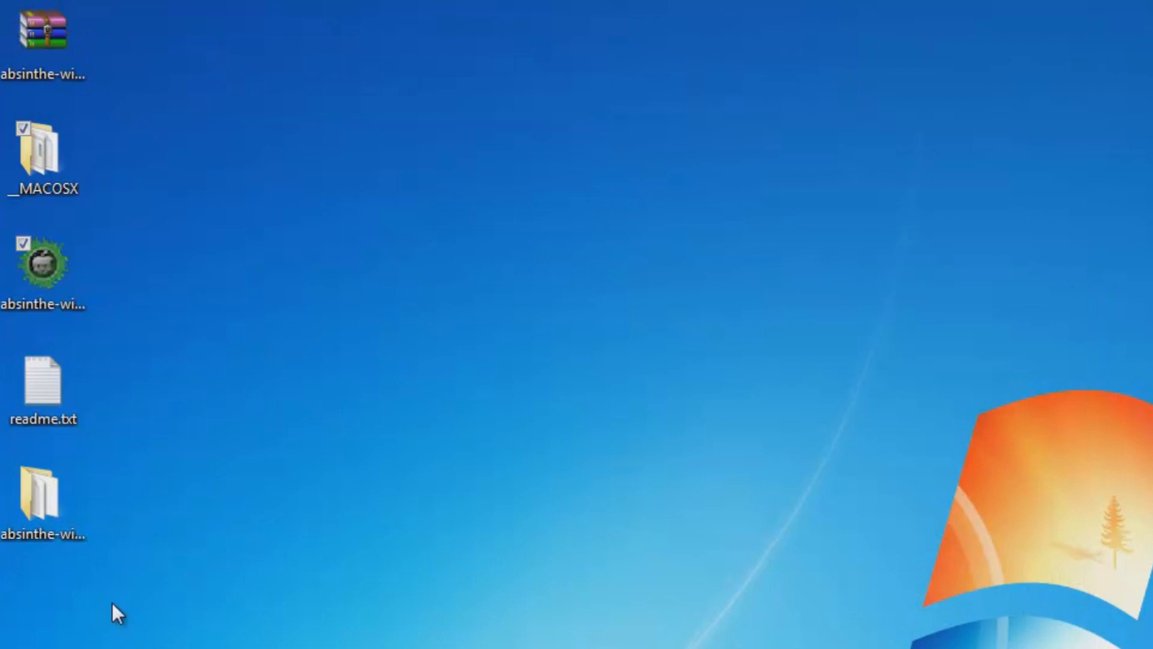
{"action": "left_click", "coordinate": [60, 535]}
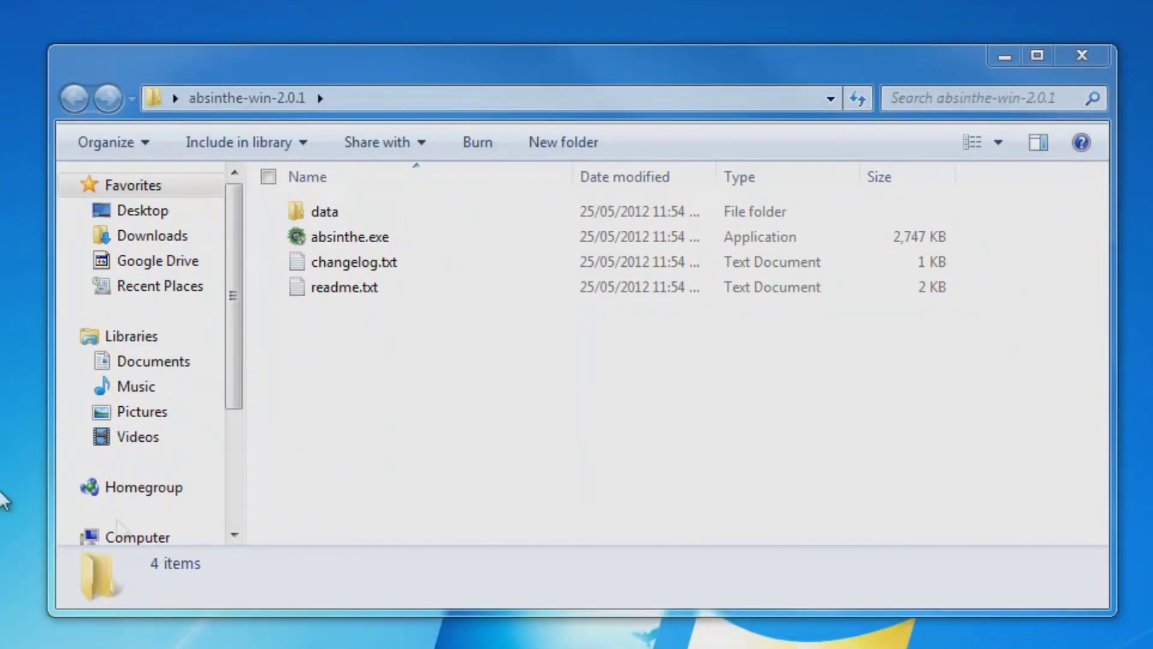
Run absinthe.exe from the absinthe-win-2.0.1 folder as administrator
{"action": "left_click", "coordinate": [411, 238]}
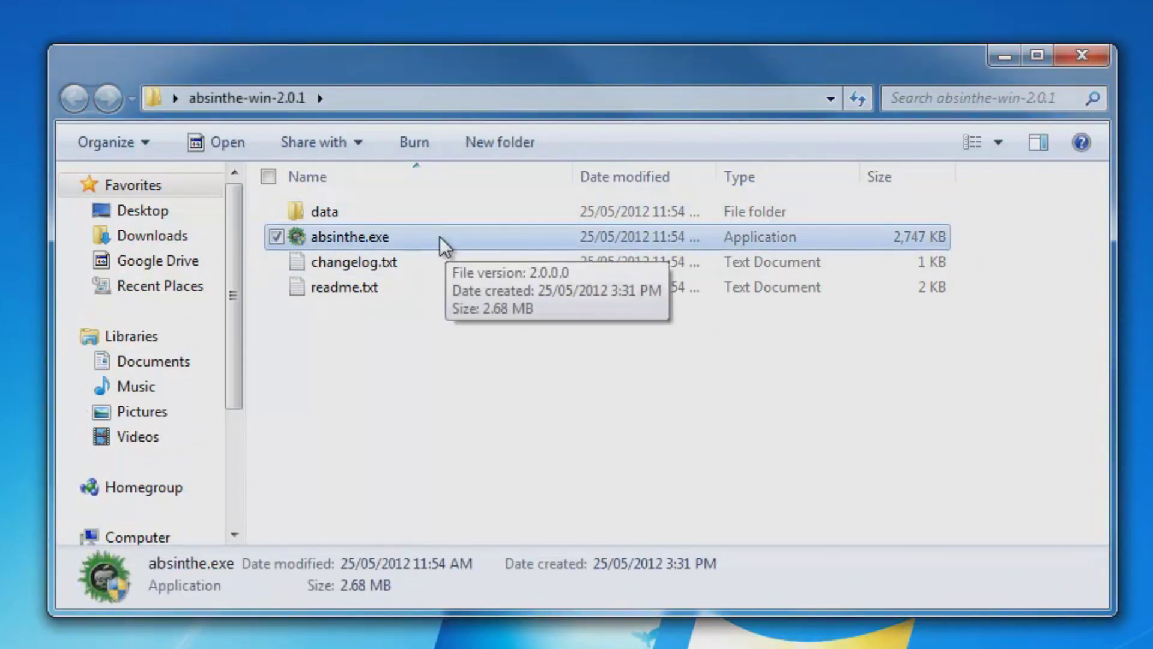
{"action": "right_click", "coordinate": [440, 236]}
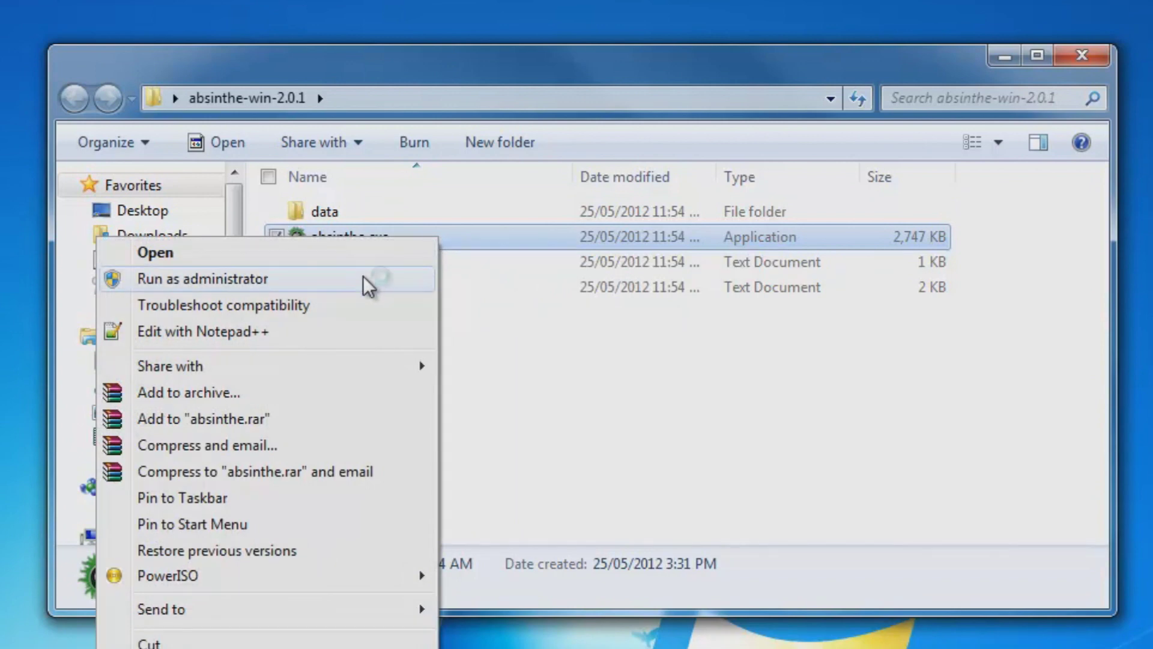
{"action": "left_click", "coordinate": [363, 279]}
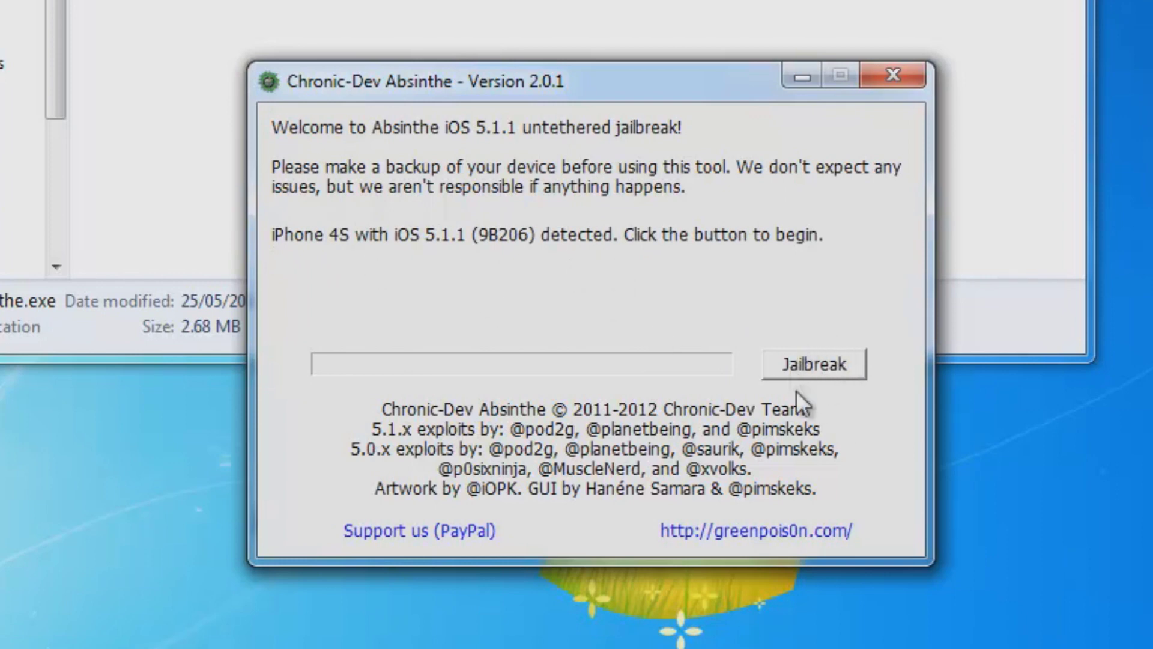
Start the jailbreak of the detected iPhone 4S on iOS 5.1.1 with the Jailbreak button
{"action": "left_click", "coordinate": [822, 367]}
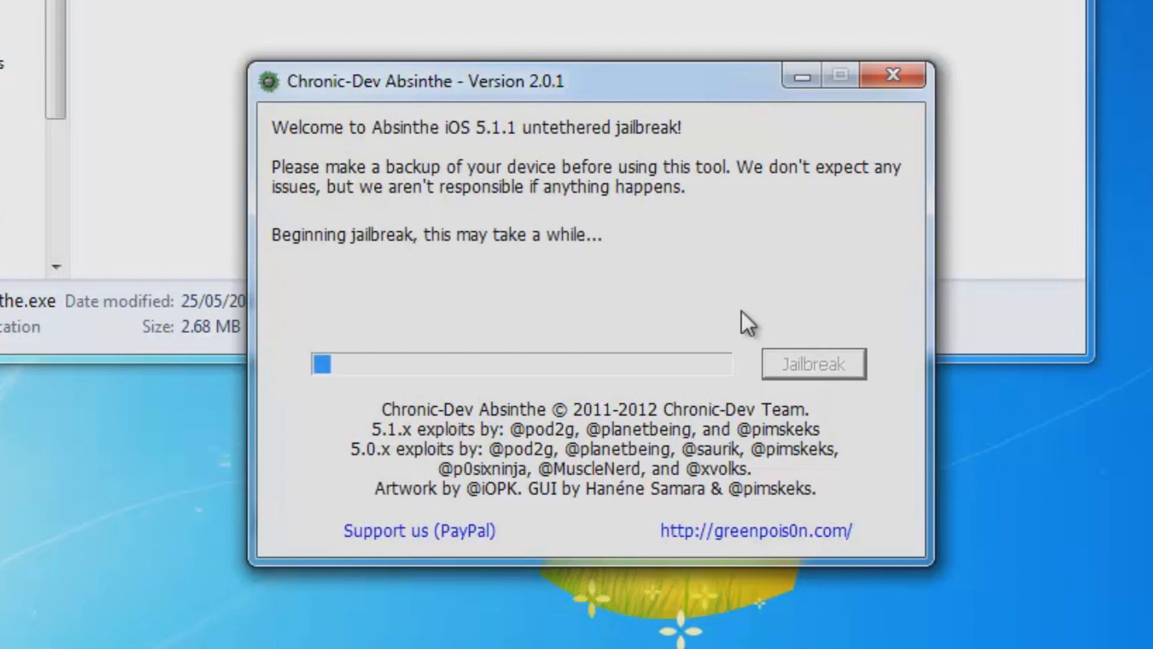